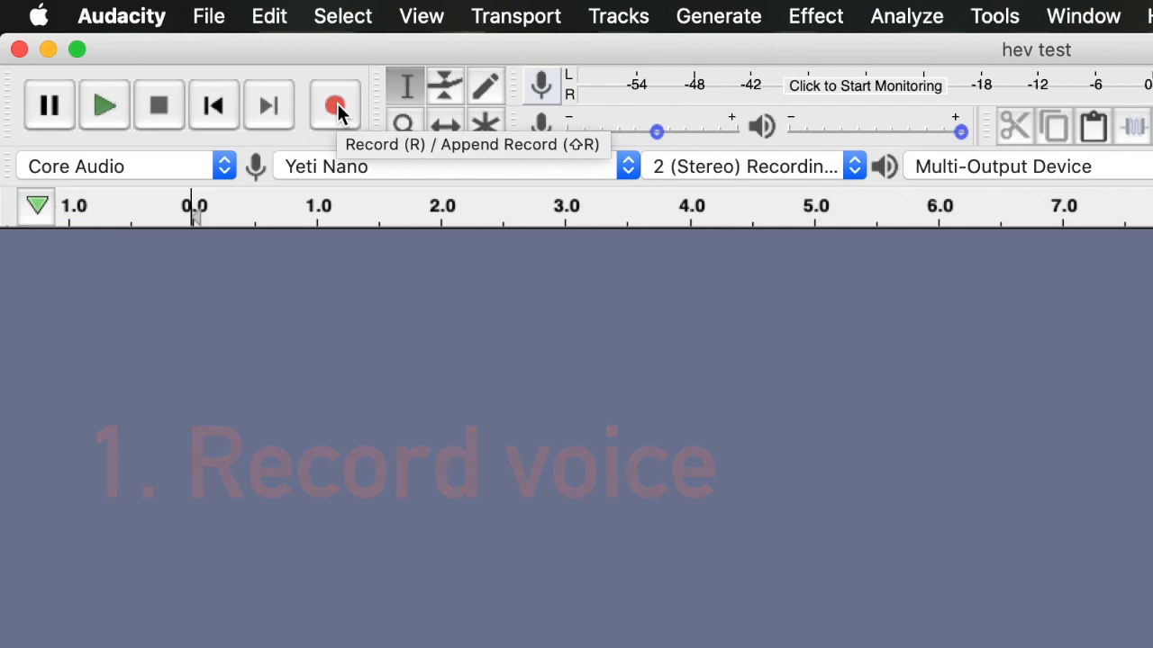
- Switch to QuickTime Player and open a new audio recording
key(super+space)
text(quick)
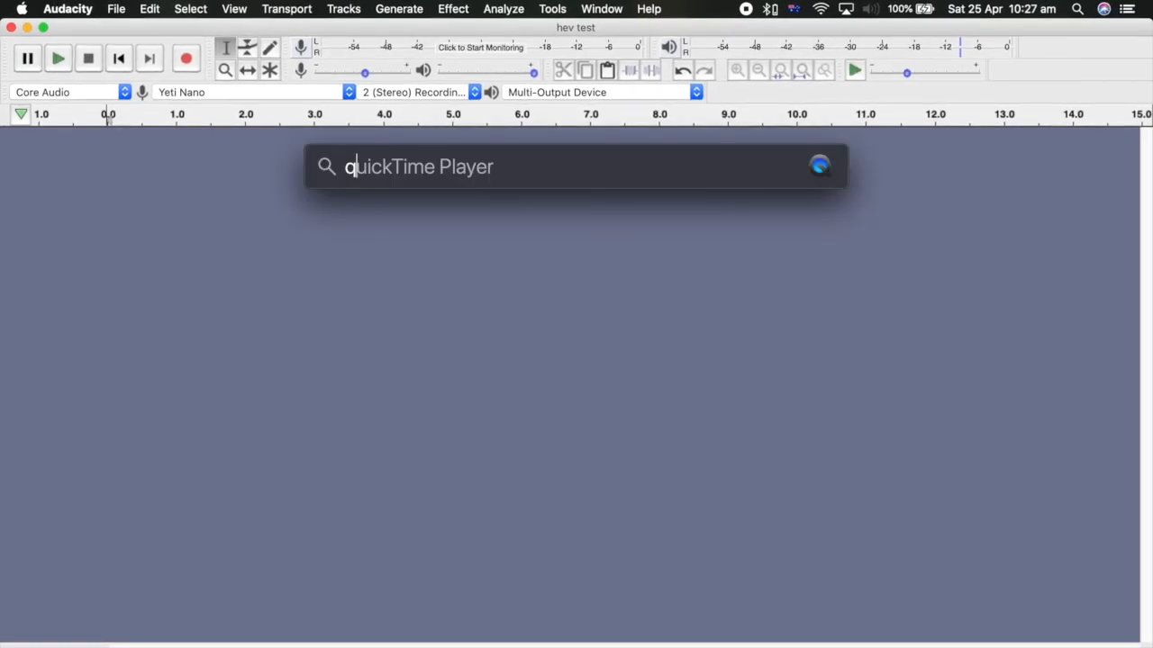
key(Return)
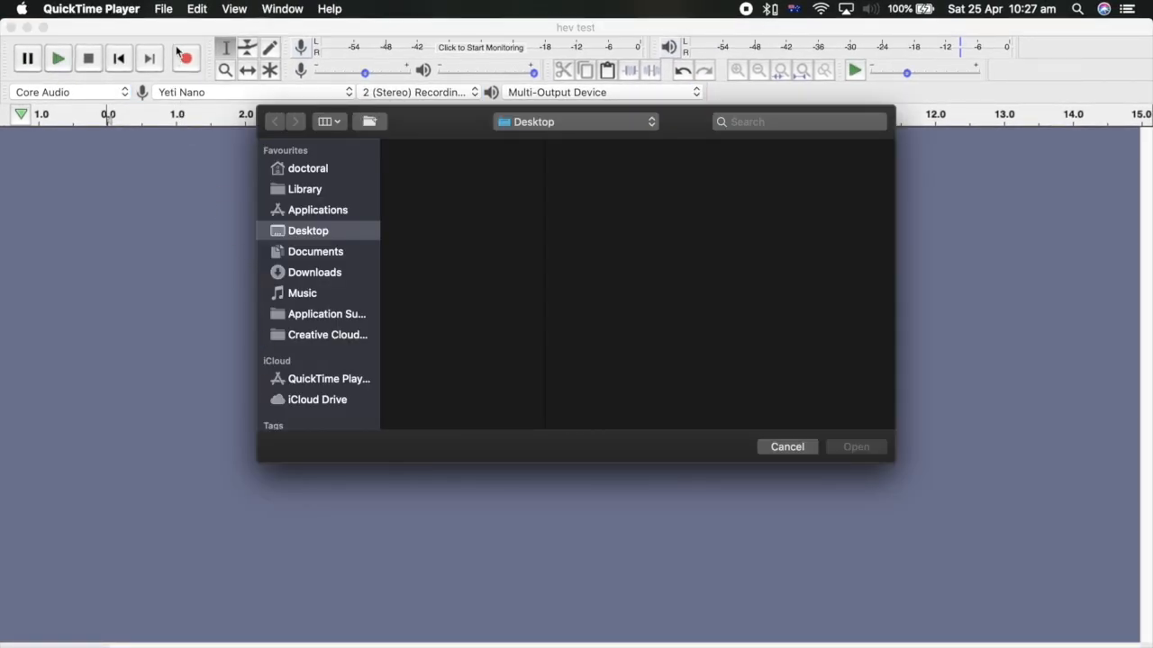
click(165, 9)
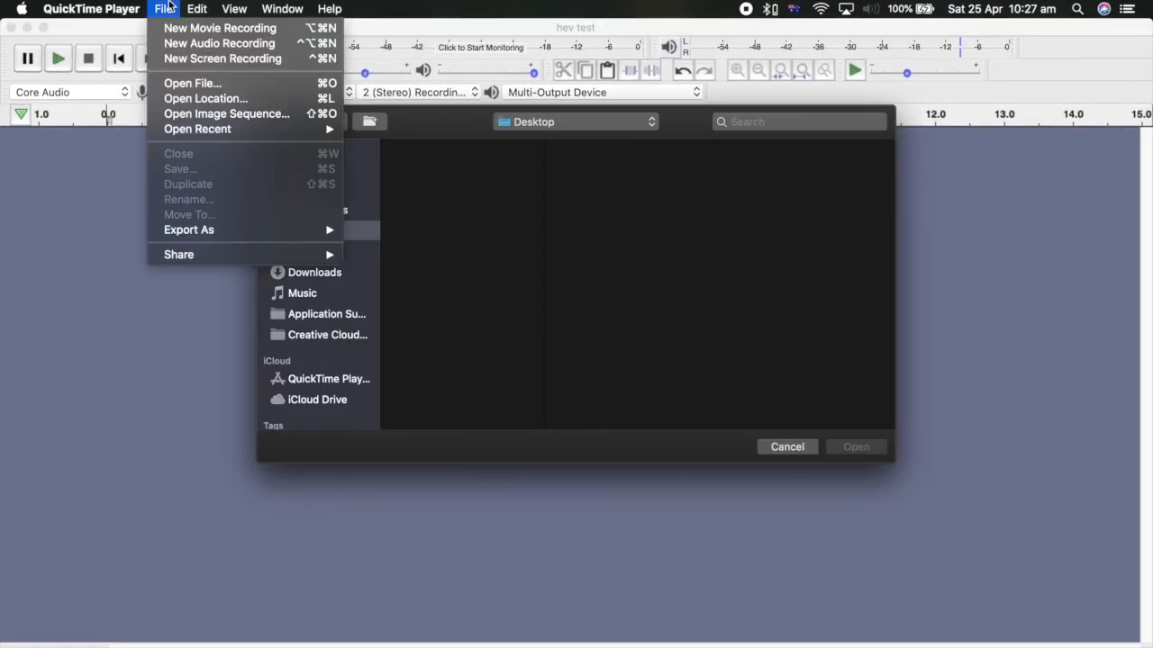
click(174, 47)
drag(173, 75, 541, 270)
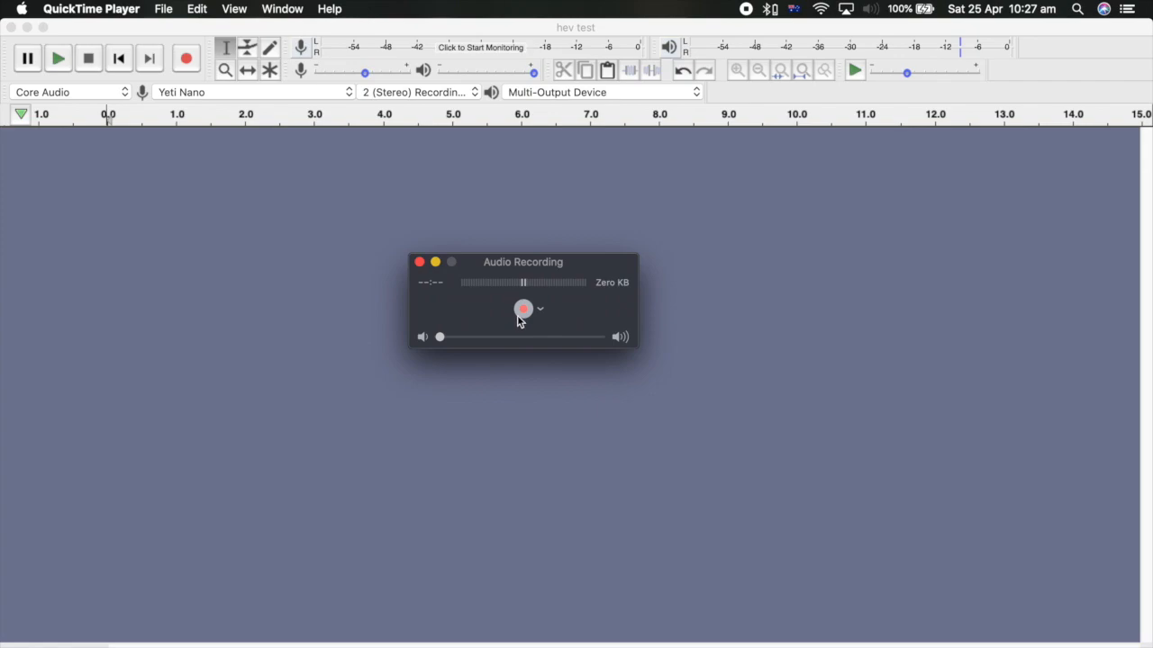
- Record a short voice clip and save it to the Desktop as "hev test"
click(523, 310)
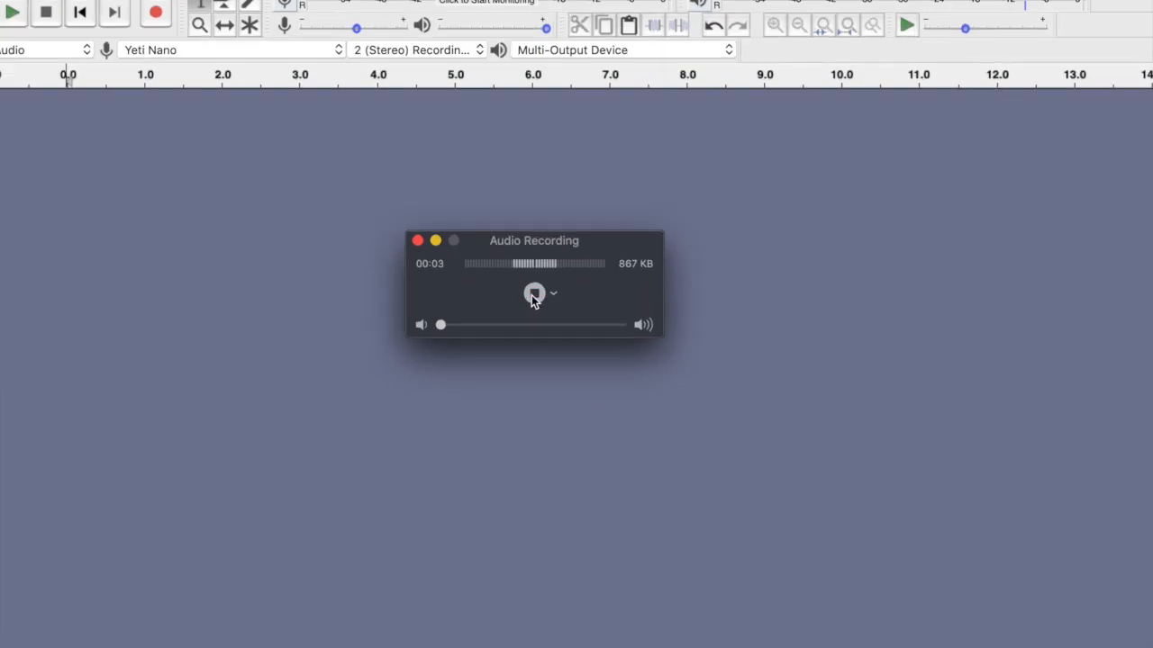
click(533, 297)
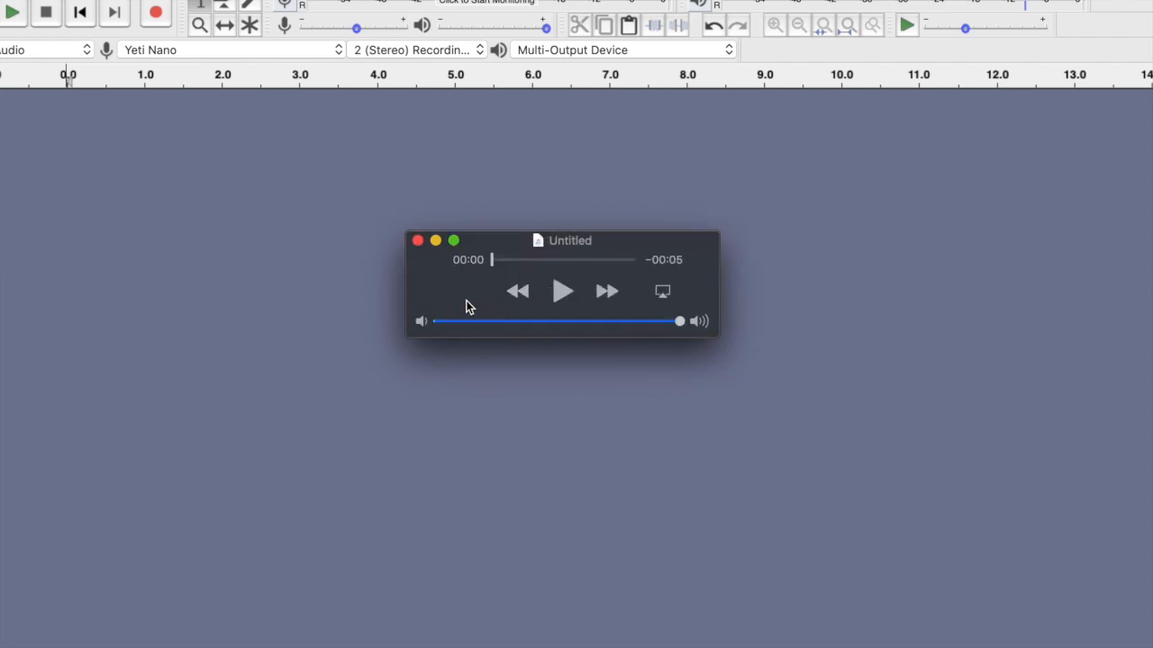
key(super+s)
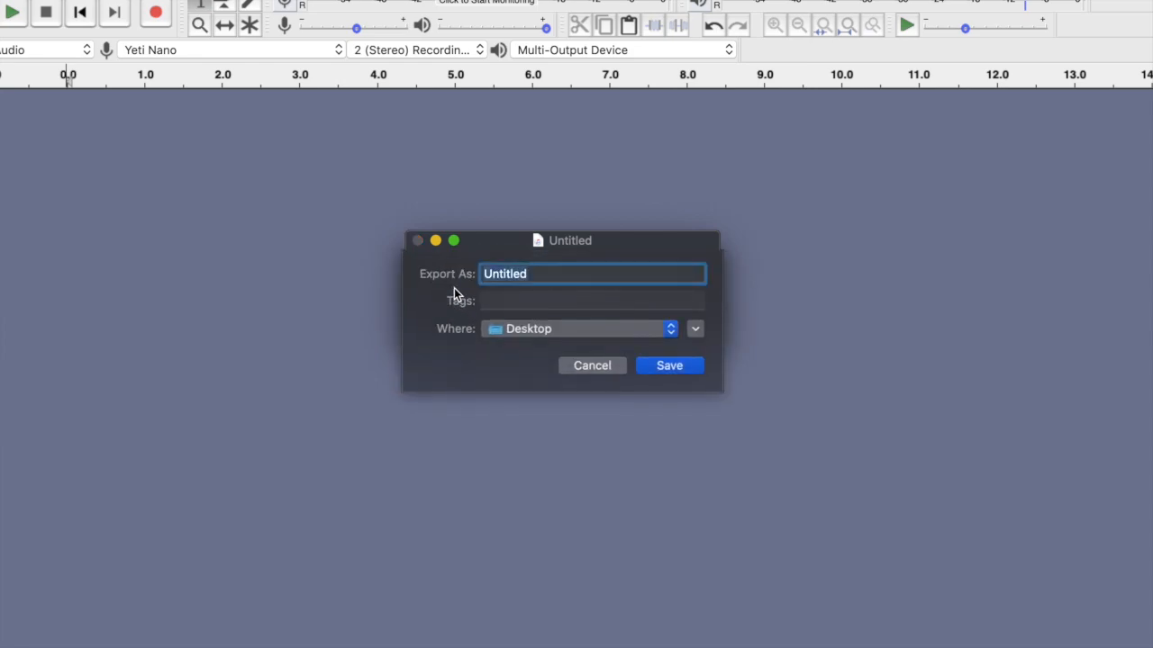
text(hev test)
click(649, 369)
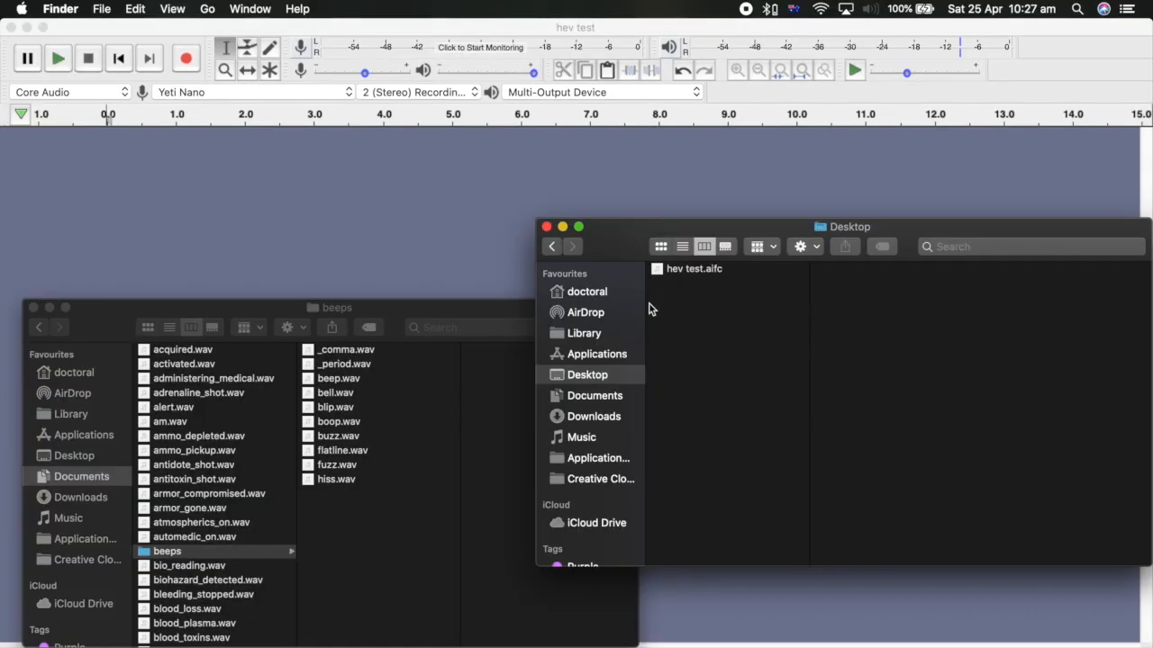
- Import hev test.aifc from the Desktop into Audacity and trim the silence from both ends of the clip
drag(664, 276, 410, 225)
click(350, 387)
drag(228, 308, 17, 300)
key(Delete)
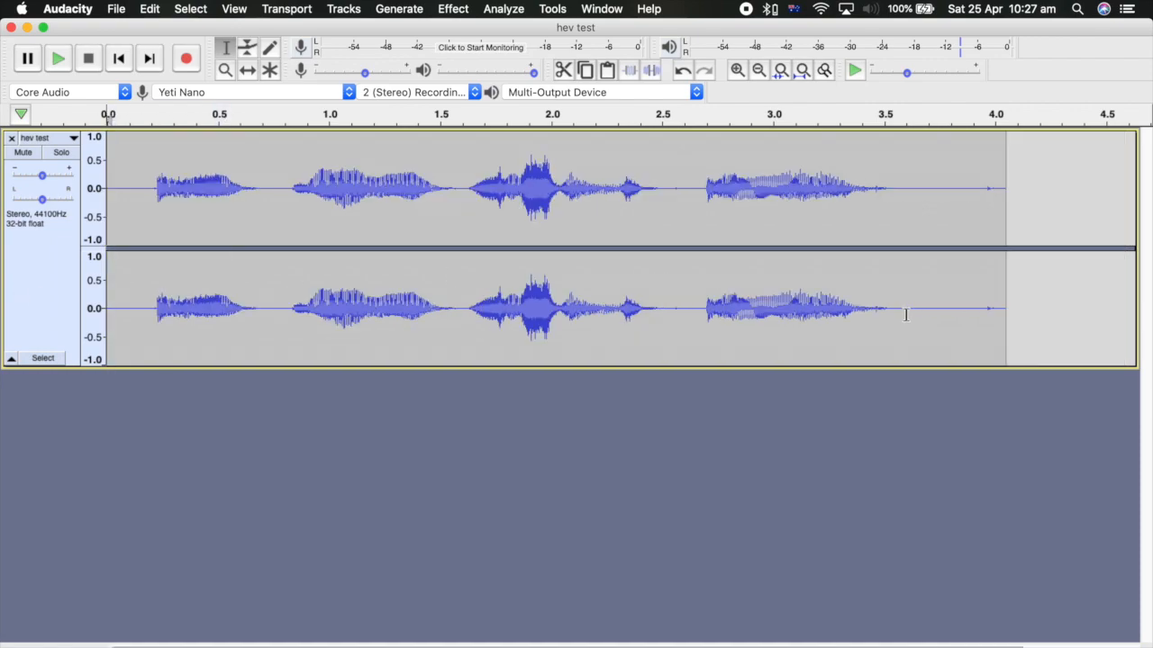
drag(928, 308, 998, 312)
key(Delete)
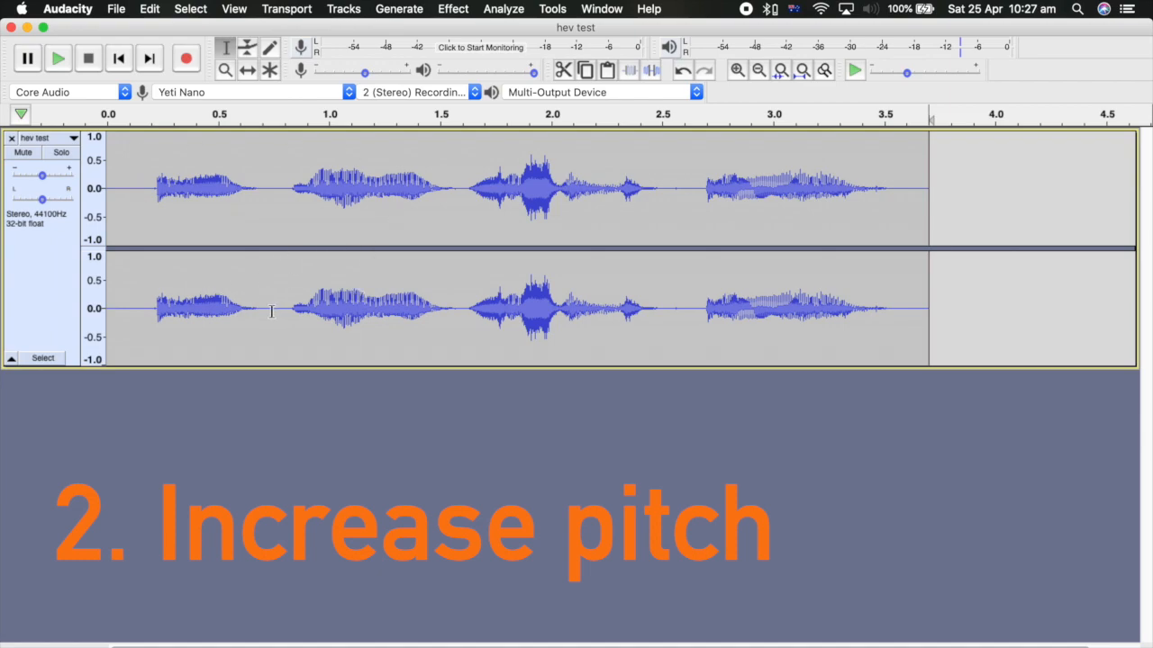
- Raise the pitch of the whole voice track by 3.00 semitones with Change Pitch, using high quality stretching
click(58, 276)
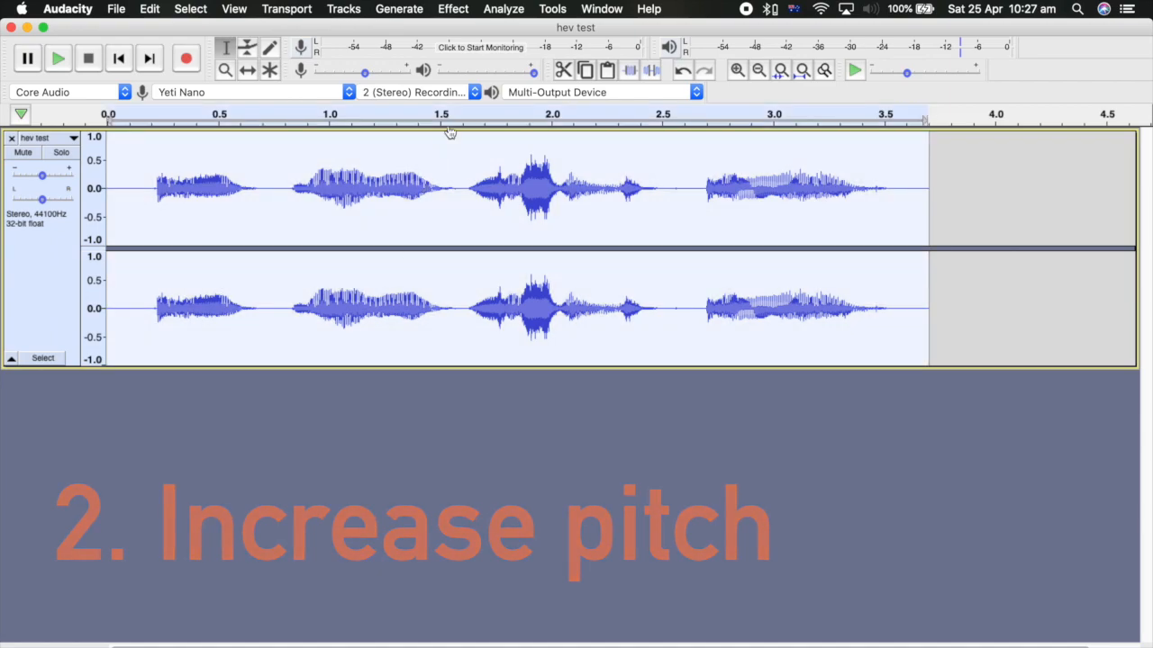
click(453, 9)
click(484, 128)
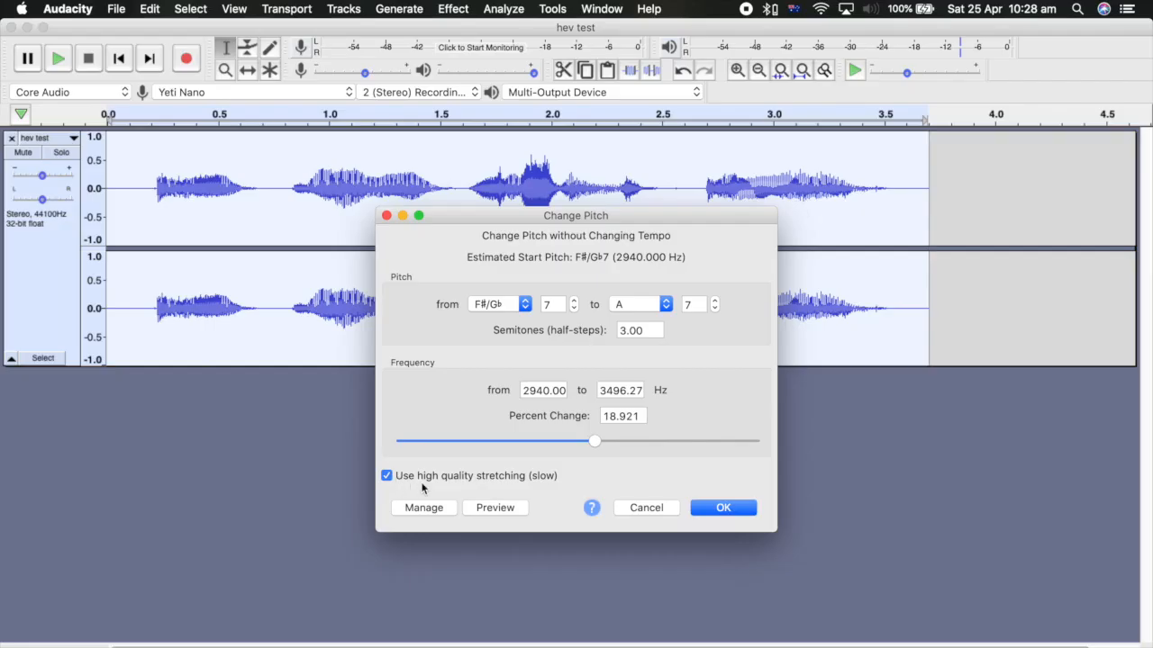
click(726, 507)
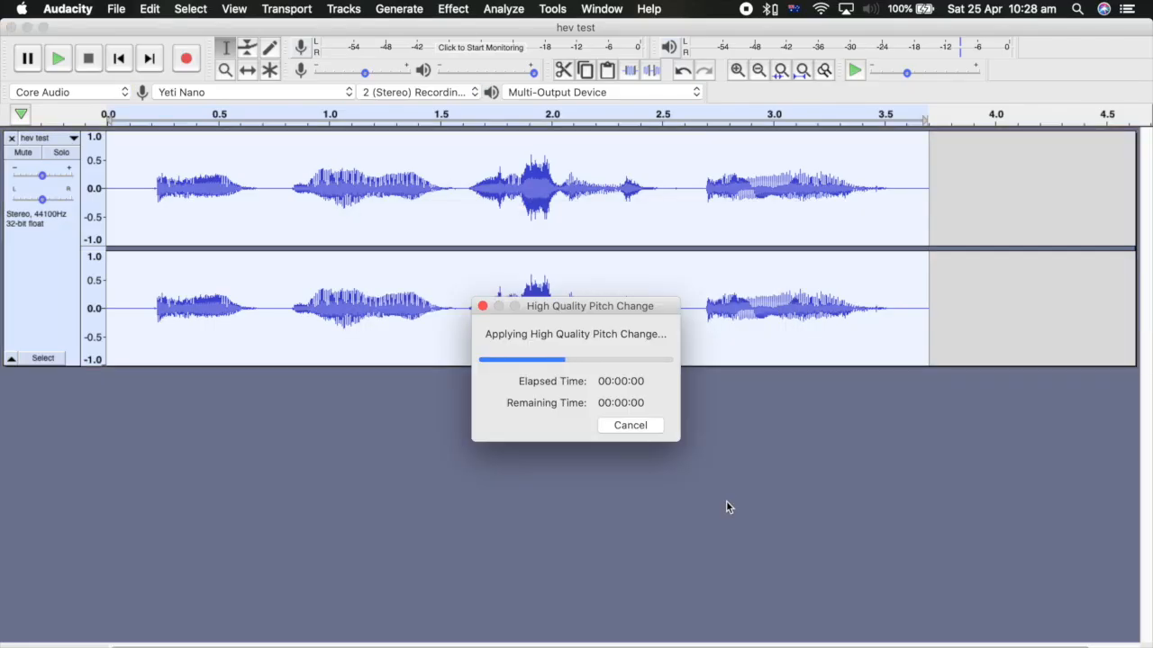
- Apply Equalization to the voice track with the Bass Cut curve and a filter length of 4001
click(453, 8)
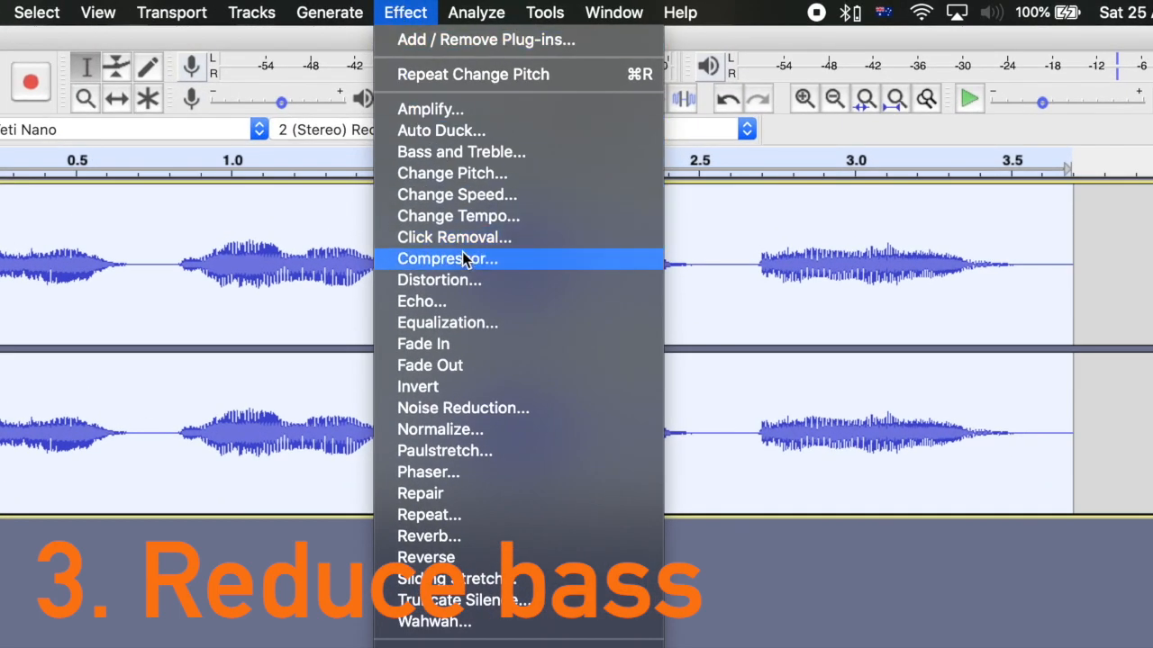
click(493, 326)
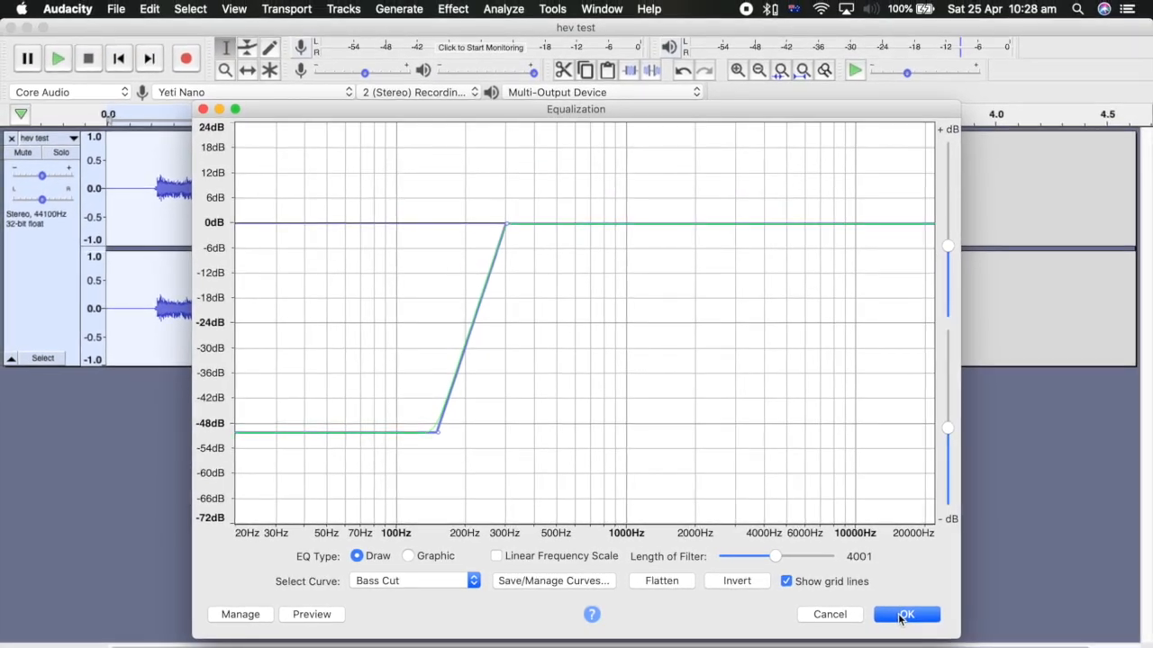
click(965, 622)
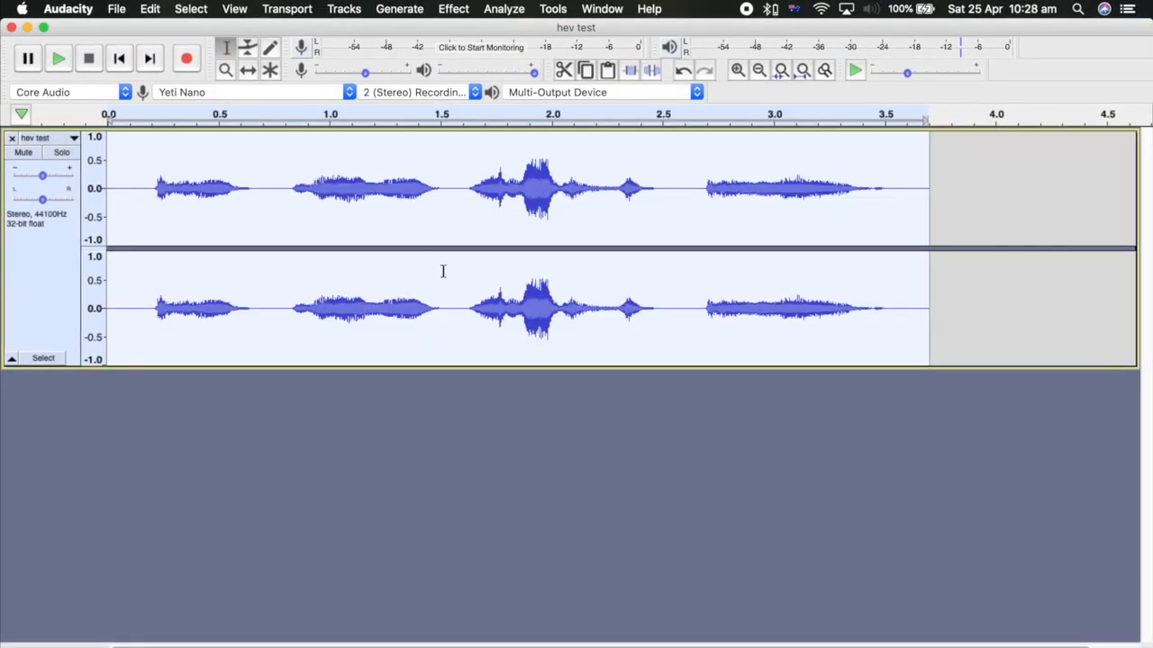
- Apply an Echo to the voice track with a delay time of 0.01 seconds and a decay factor of 0.5
click(451, 8)
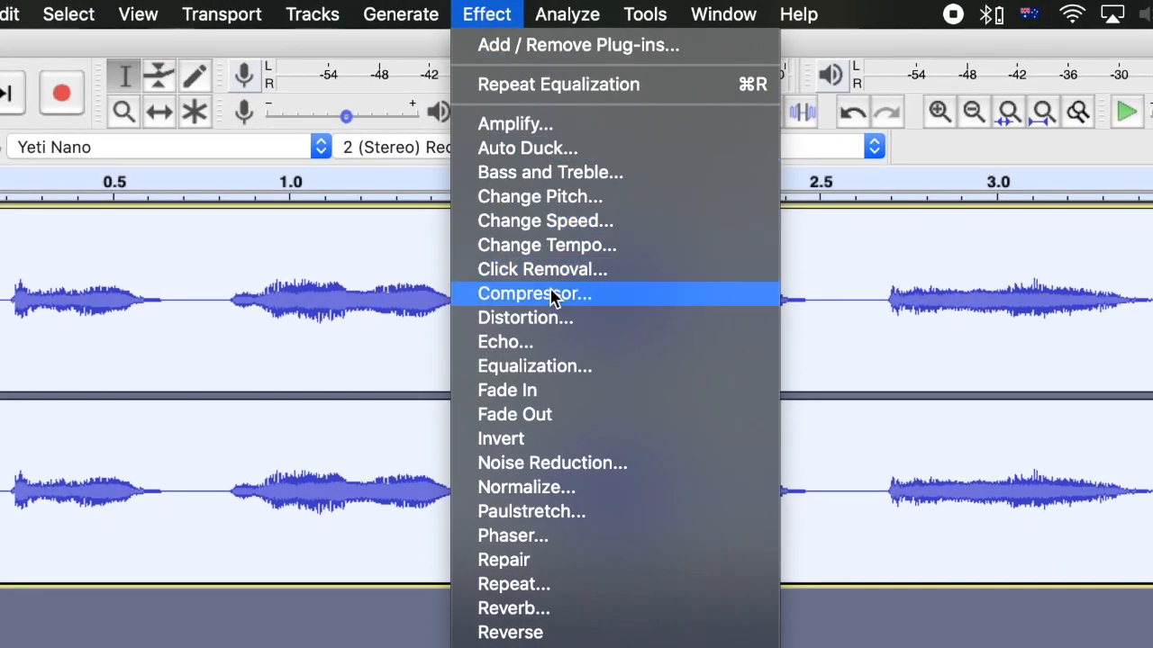
click(538, 287)
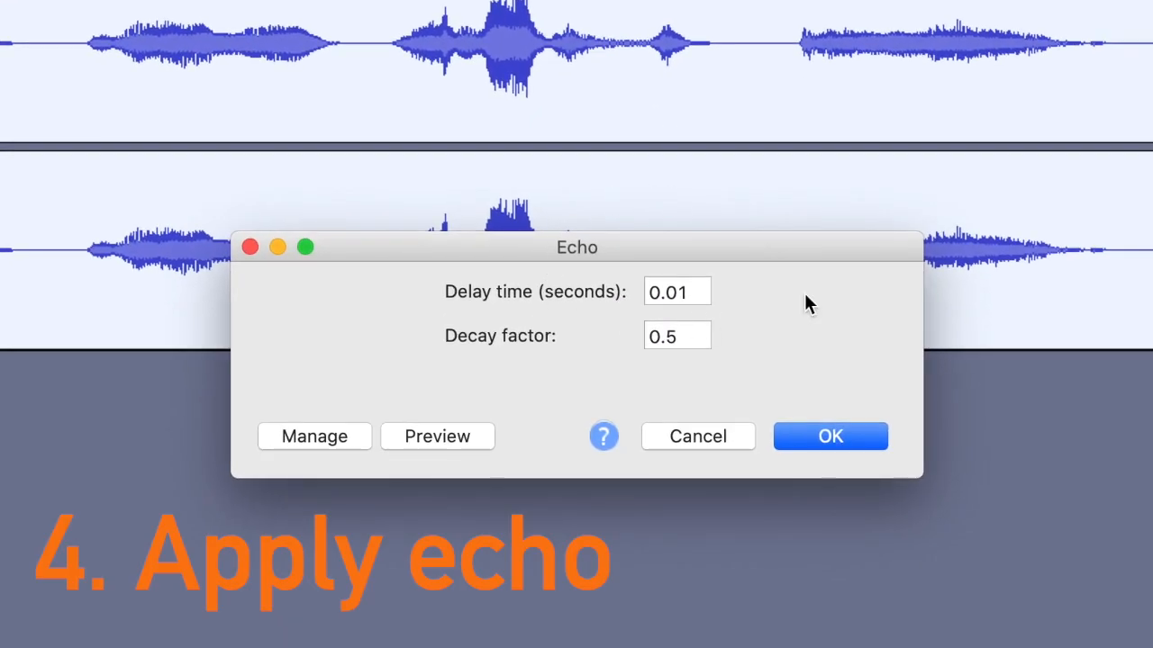
click(828, 438)
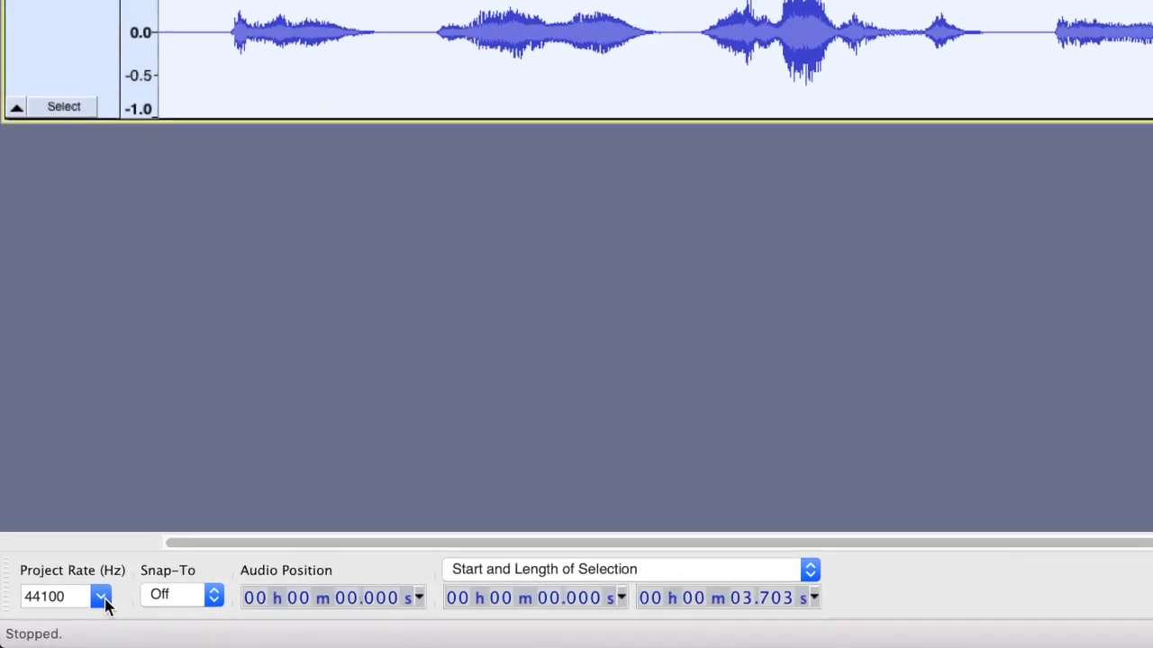
- Set the project rate to 11025 Hz
click(125, 587)
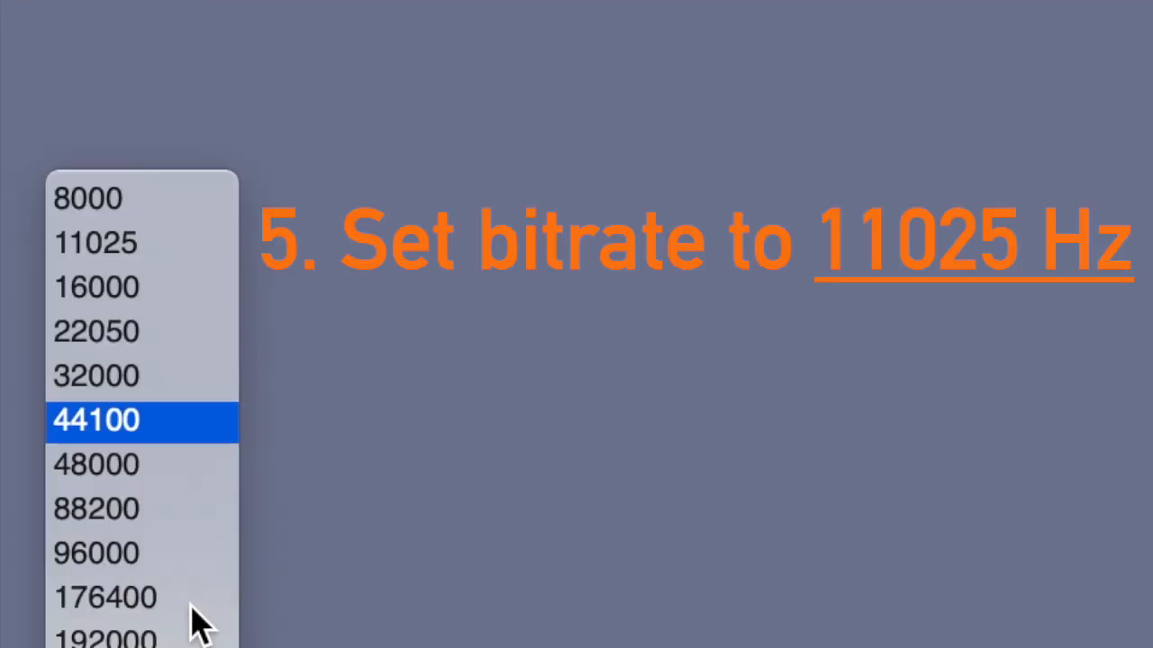
click(154, 257)
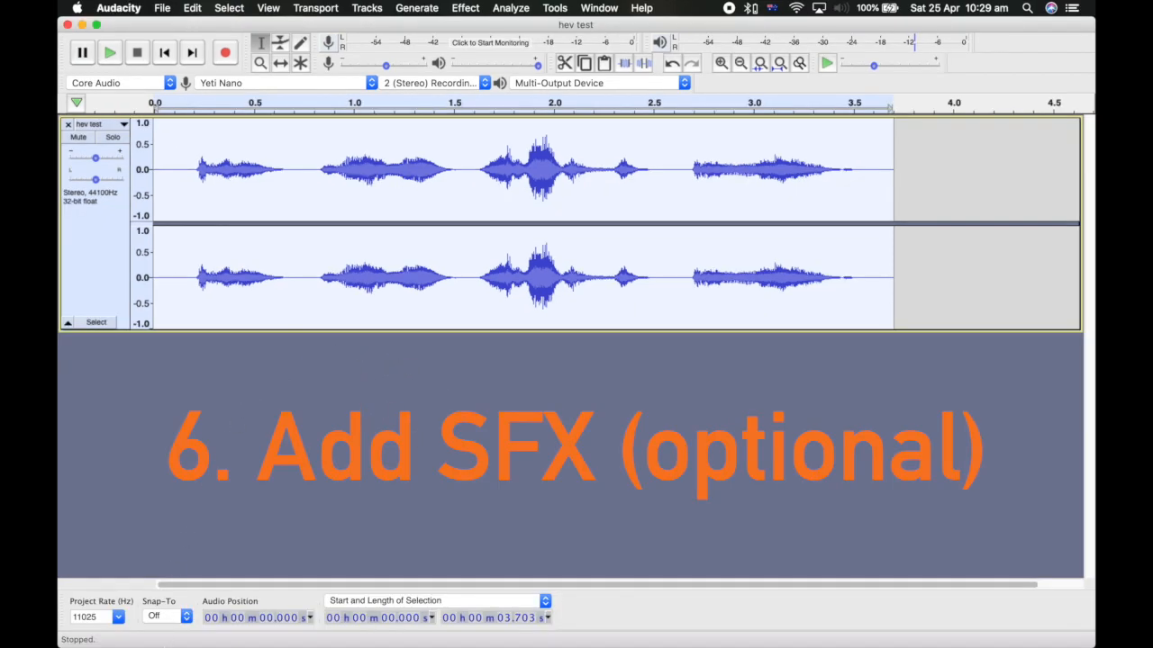
- Import bell.wav and boop.wav from the beeps folder into the project as separate tracks
click(154, 612)
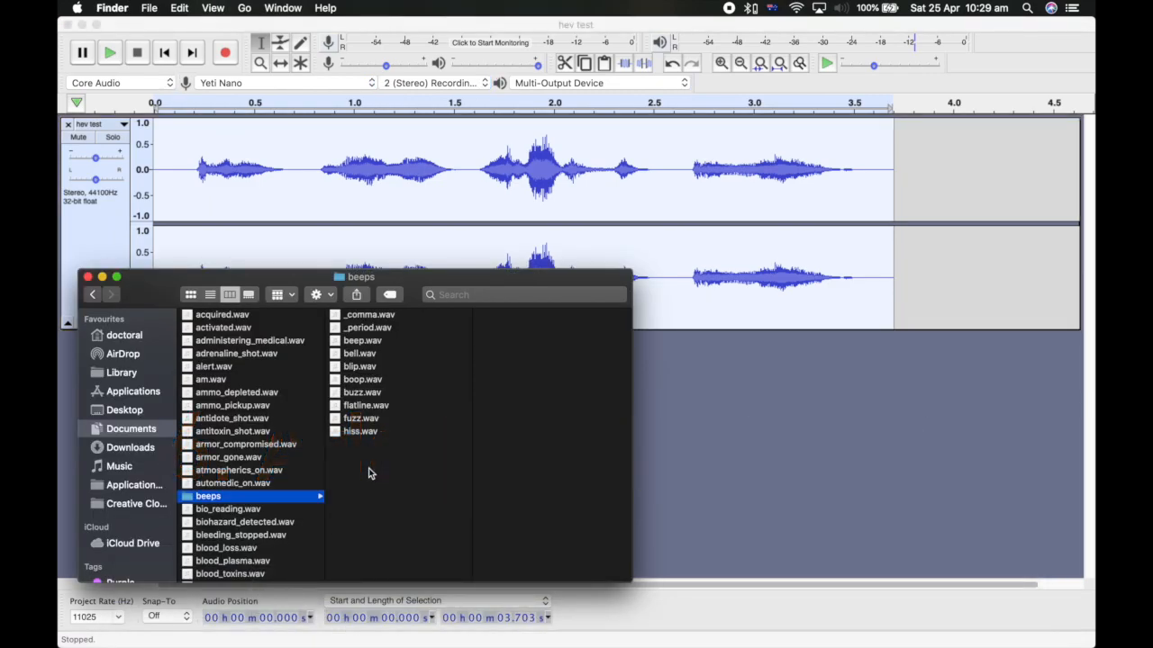
drag(340, 361, 694, 411)
drag(351, 379, 711, 481)
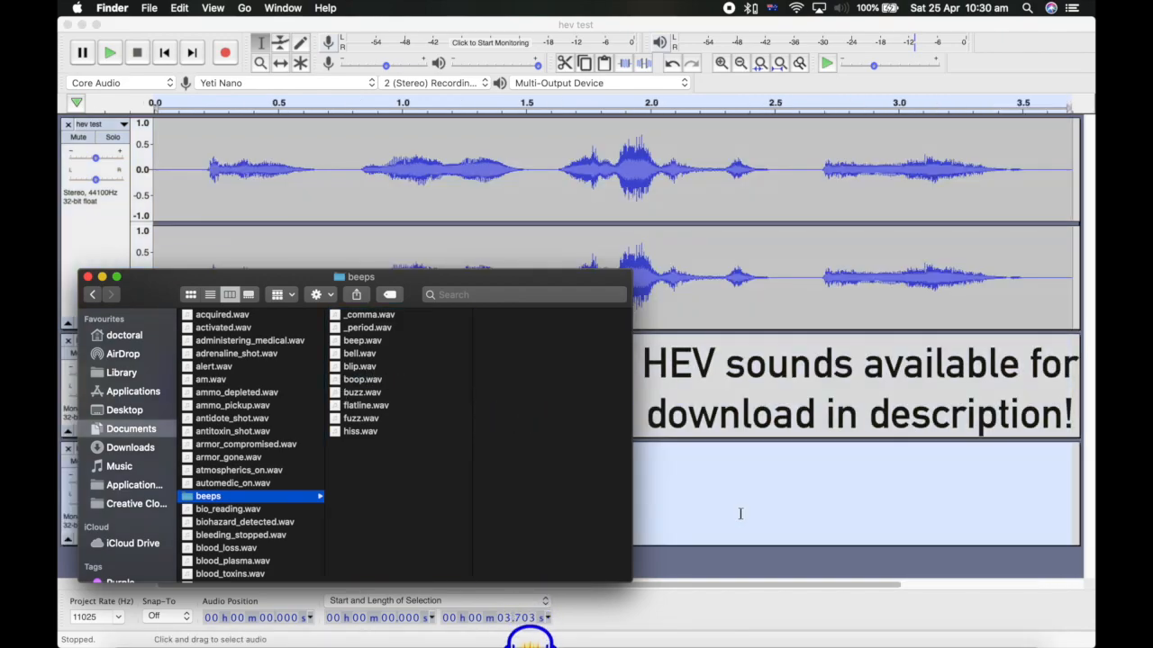
click(741, 514)
- Cut the bell sound from its track and paste it at the start of the hev test track
drag(297, 362, 47, 362)
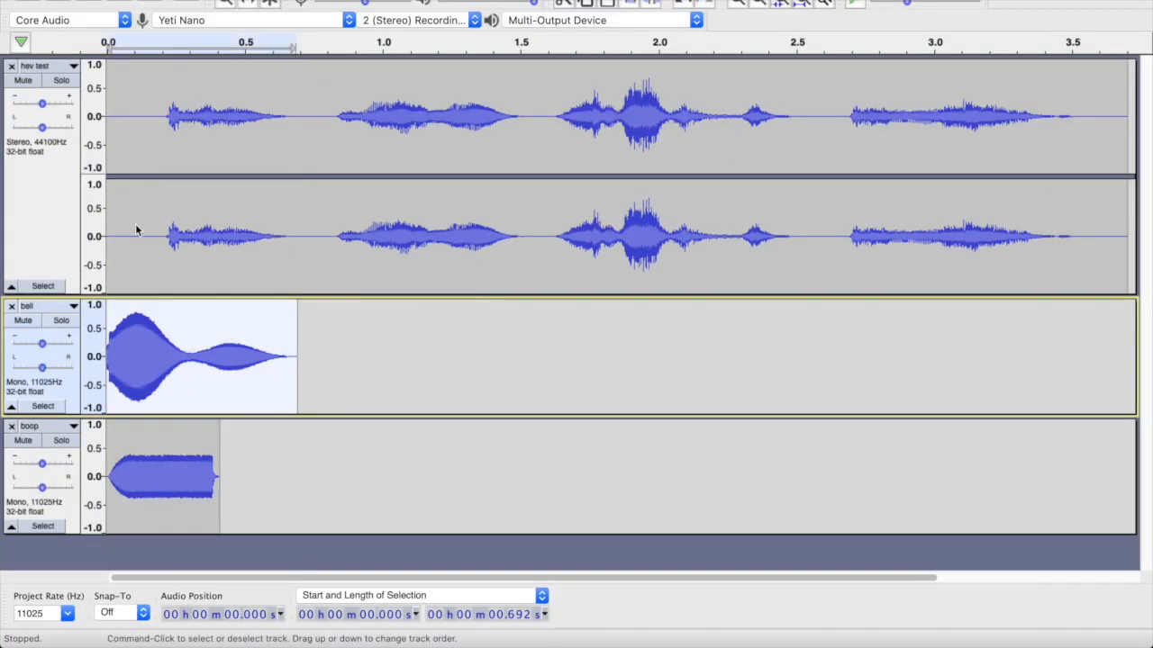
key(super+x)
click(149, 216)
click(119, 2)
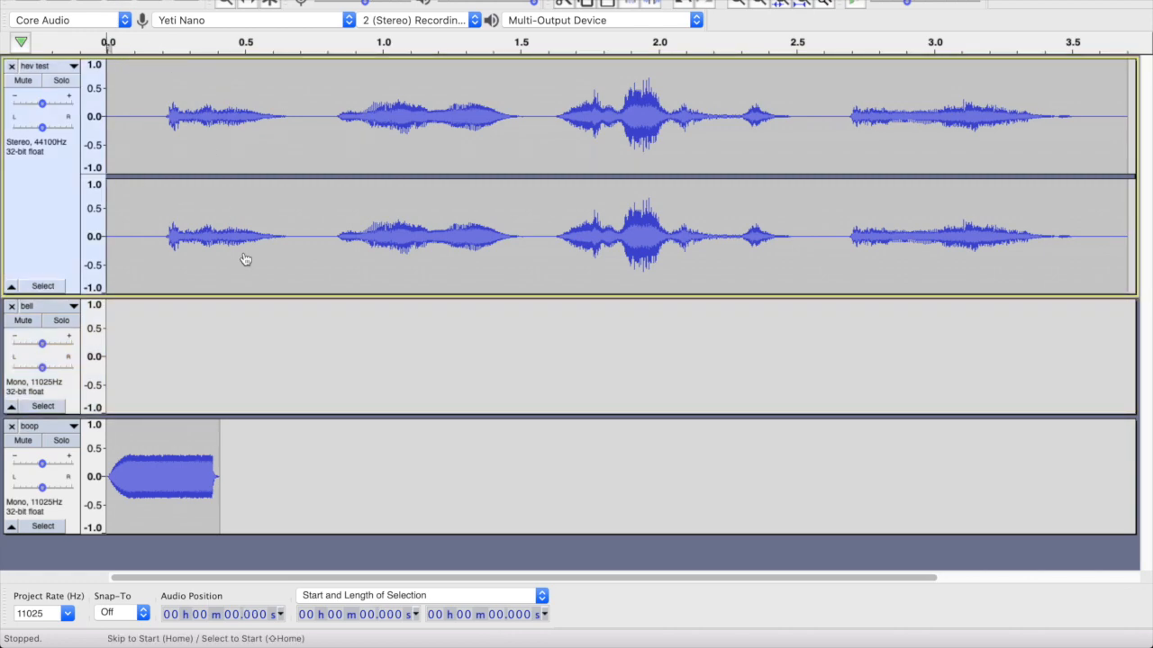
key(super+v)
- Cut the boop sound from its track and paste it at the end of the hev test track
drag(219, 469, 110, 470)
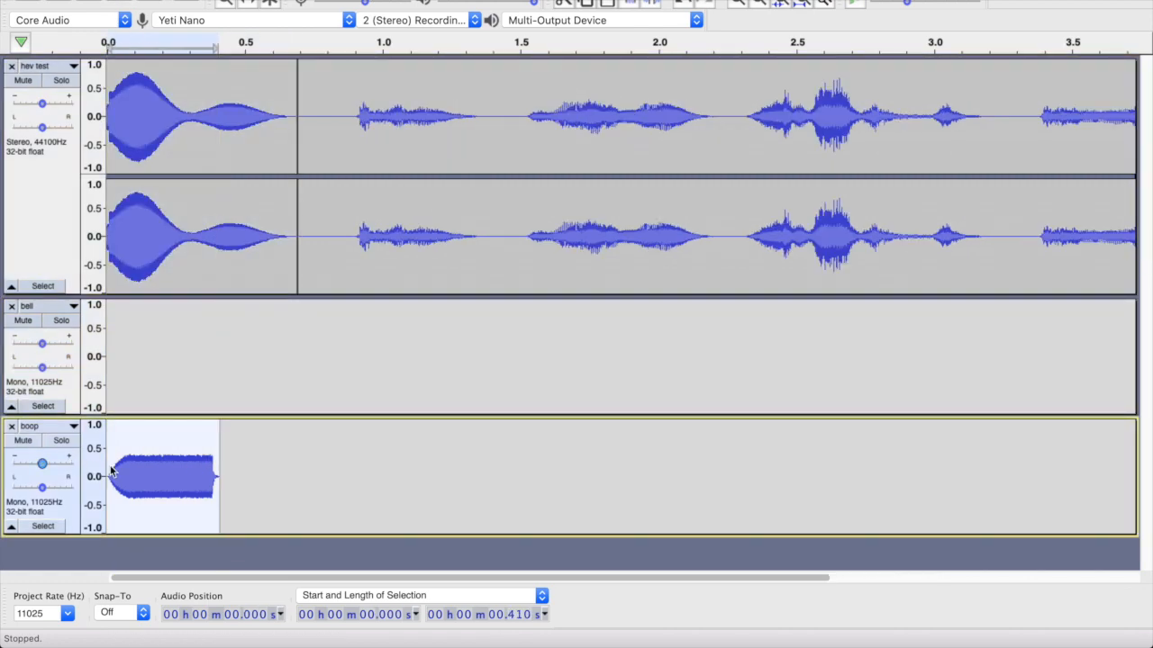
key(super+x)
key(super+3)
key(super+3)
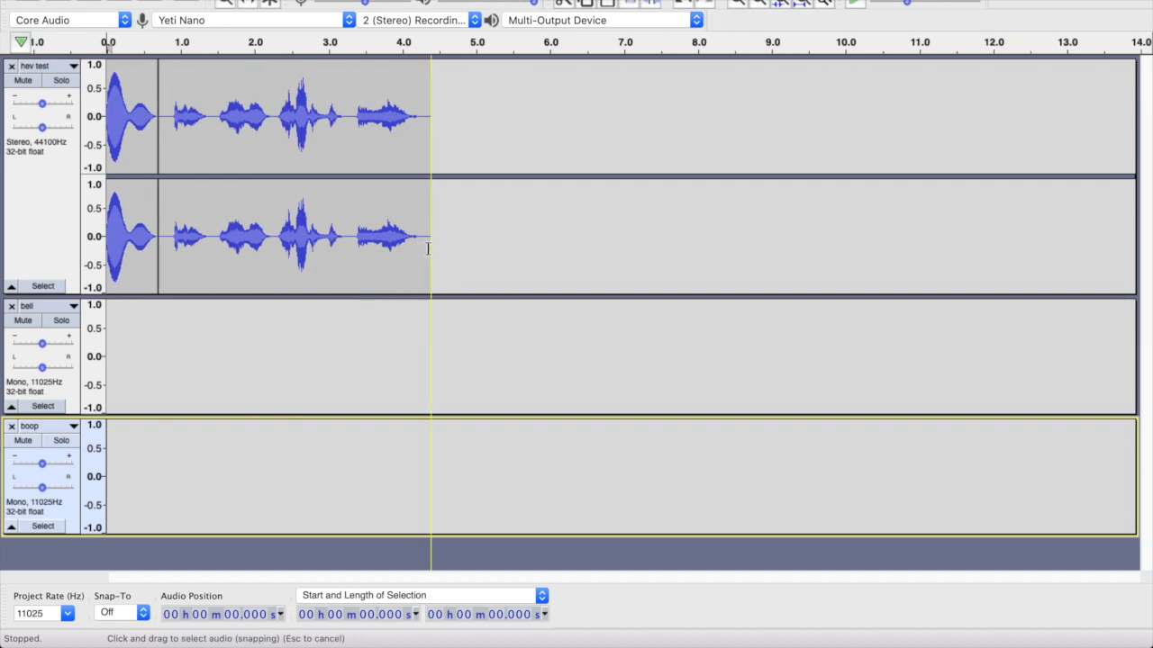
click(428, 249)
key(super+v)
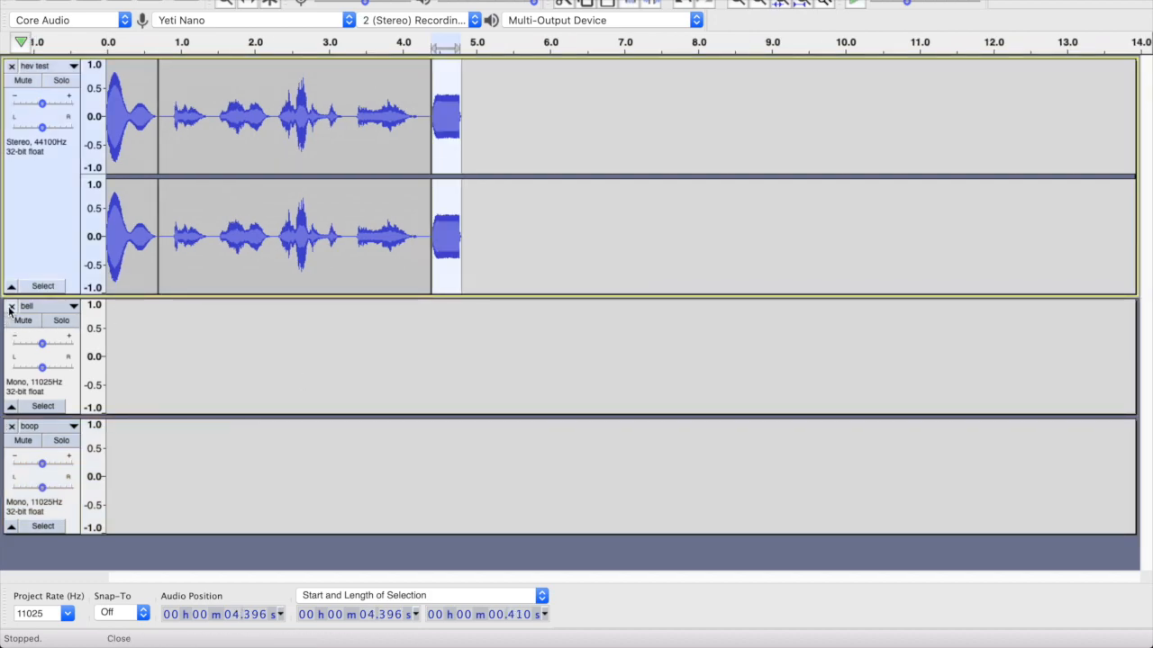
- Remove the empty bell and boop tracks and play the combined voice line from the start
click(10, 307)
click(10, 308)
key(super+1)
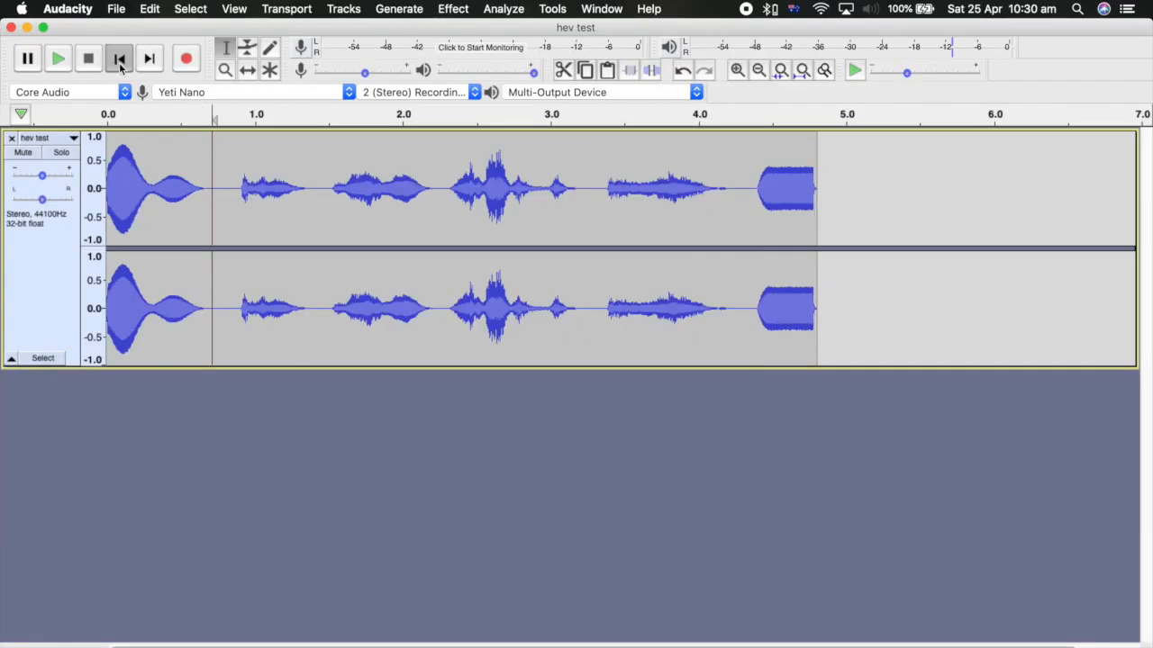
click(120, 61)
key(space)
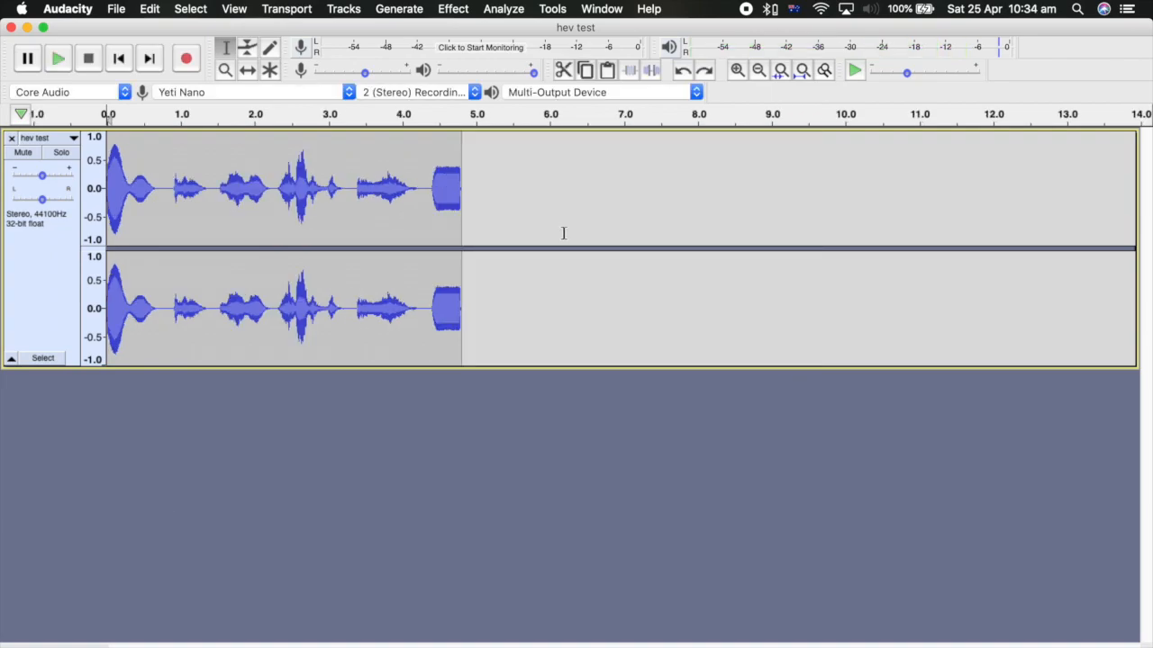
- Export the audio as the MP3 file "hev test" in the HL sounds folder, replacing the existing file
click(116, 8)
mouse_move(228, 128)
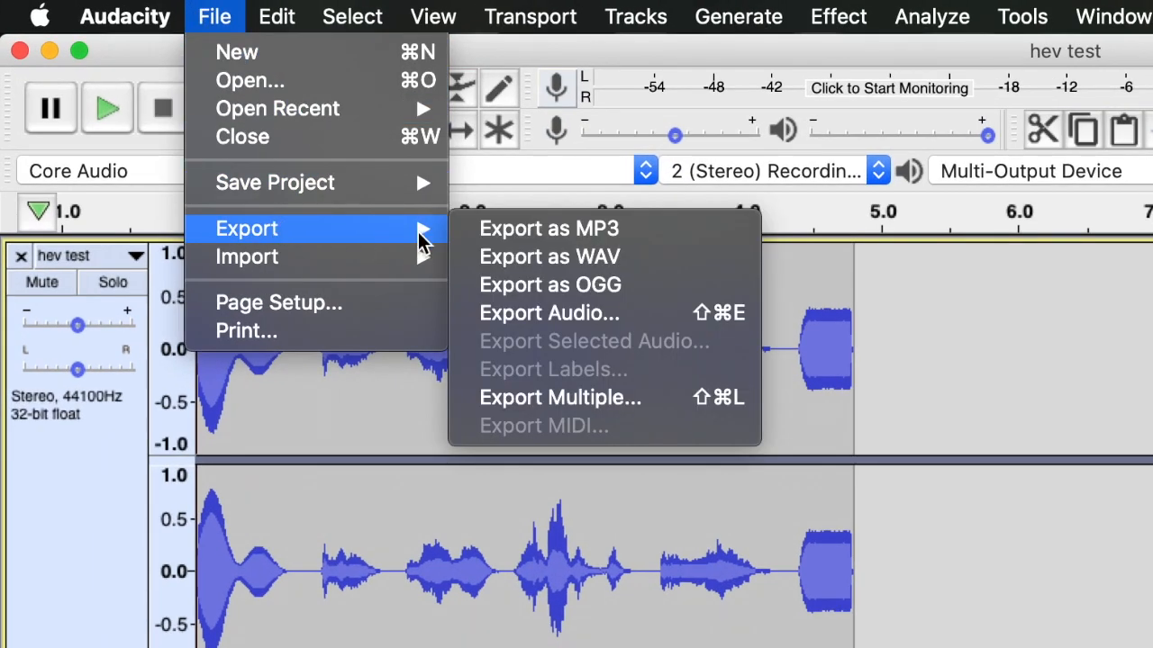
click(573, 232)
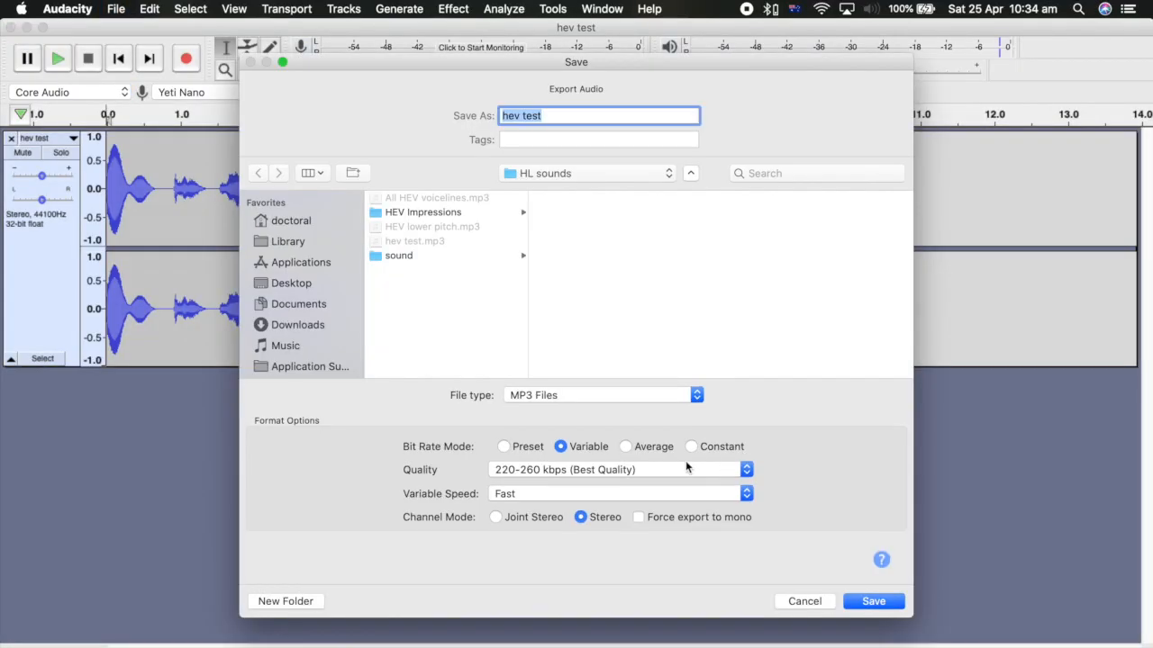
click(875, 602)
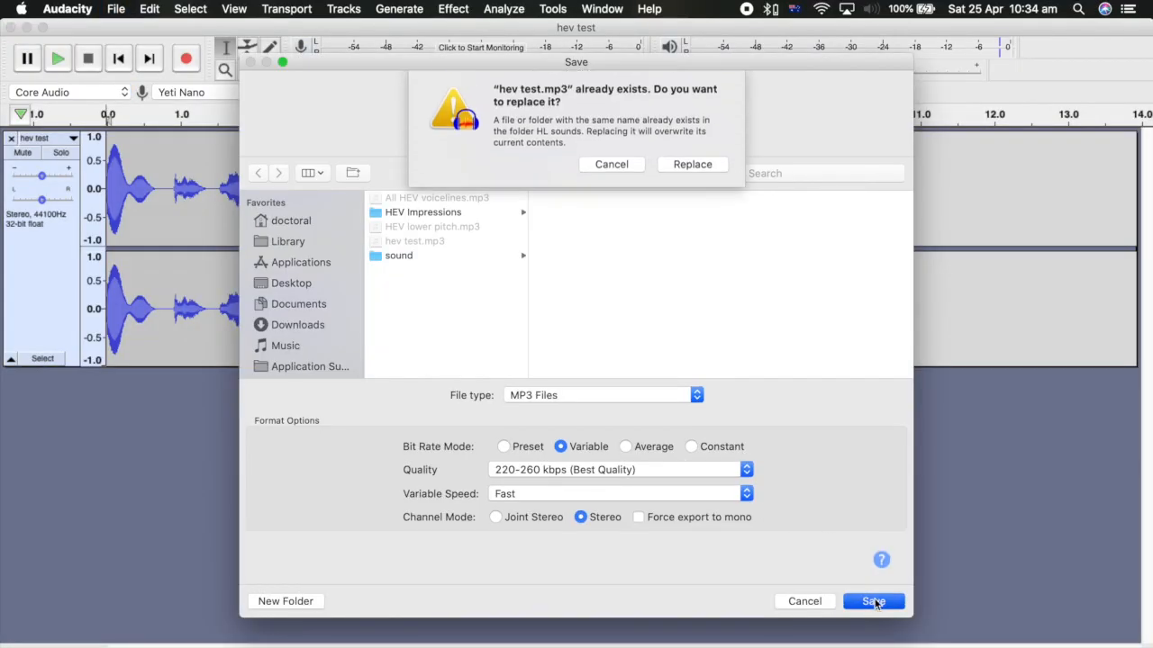
key(Return)
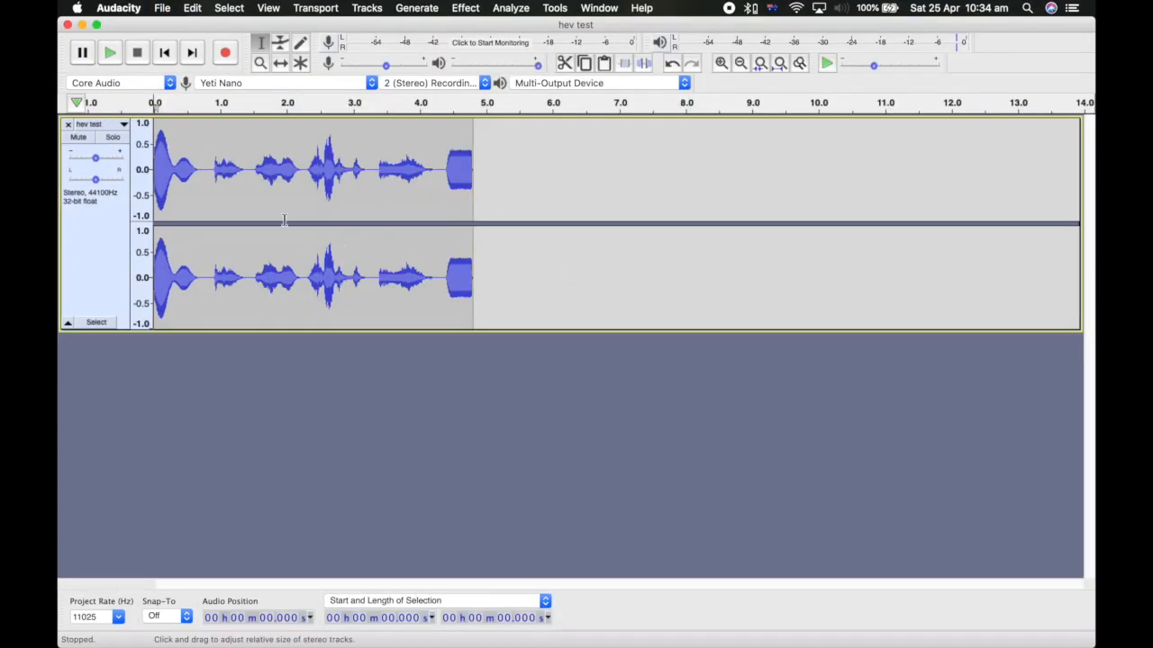
- Remove the hev test track and play the HEV lower pitch recording
click(68, 125)
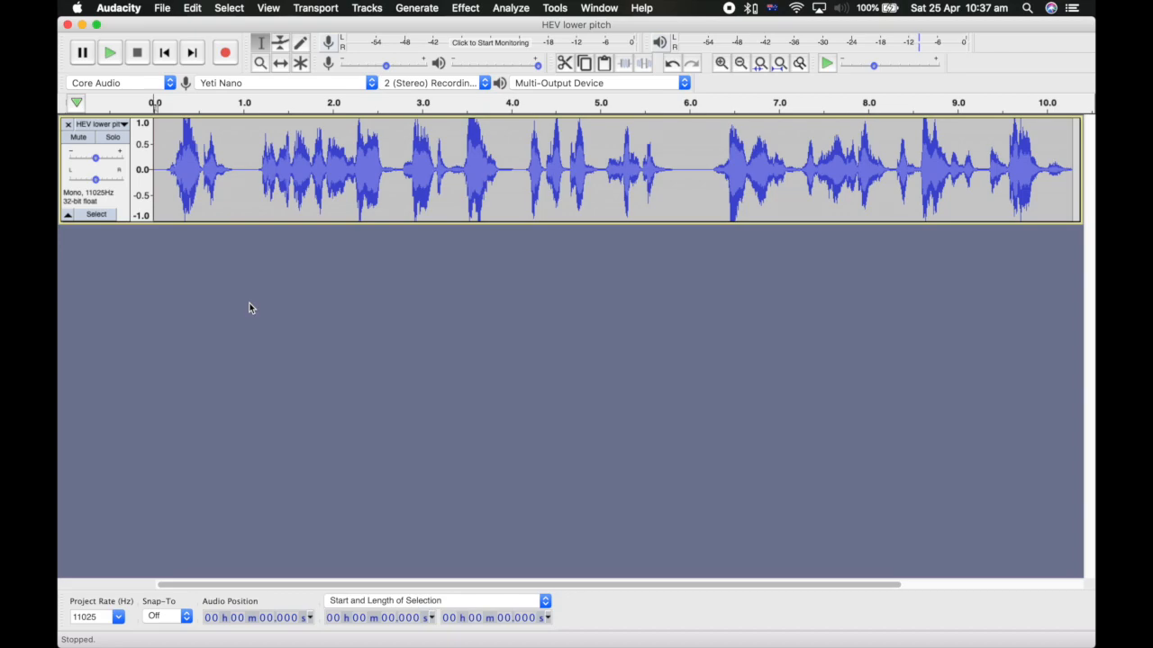
key(space)
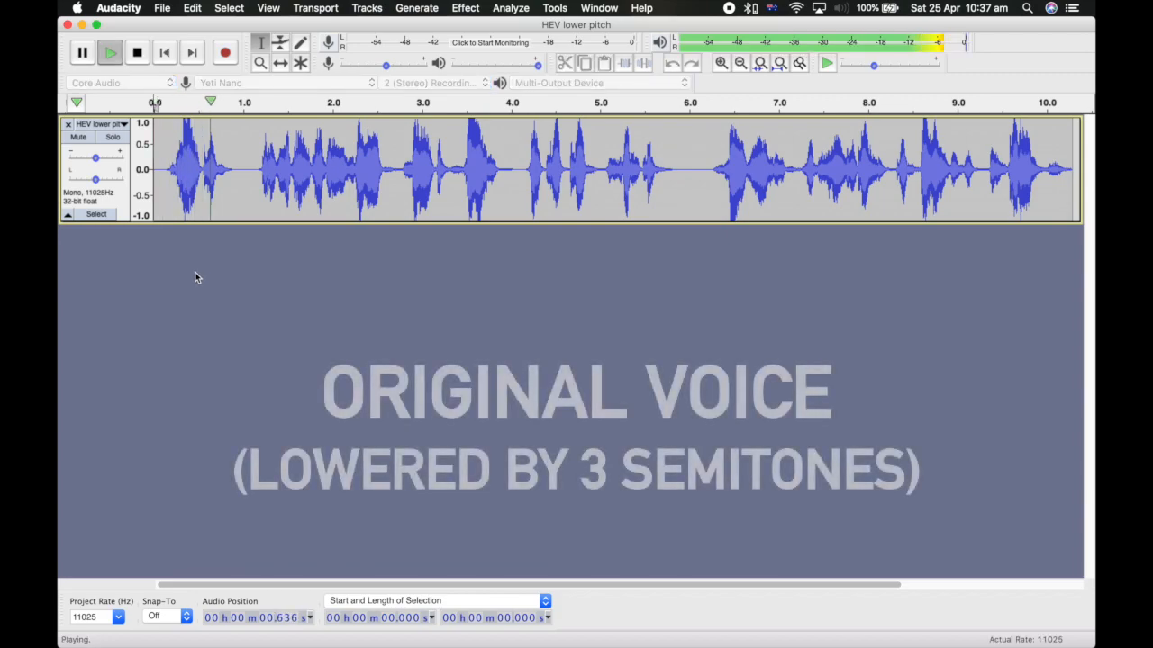